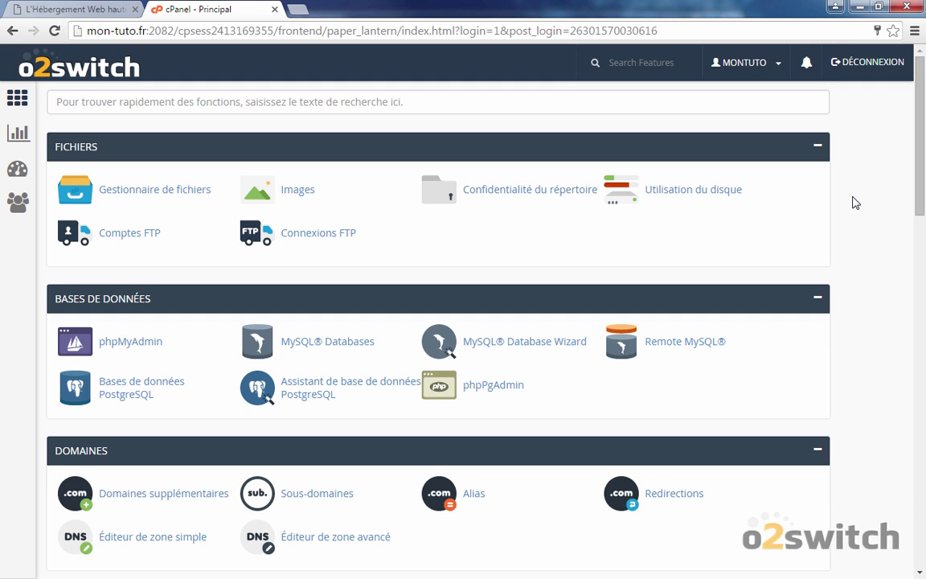
Open the cPanel file manager from the file tools and browse the contents of the public_html folder.
scroll(855, 202, "down", 4)
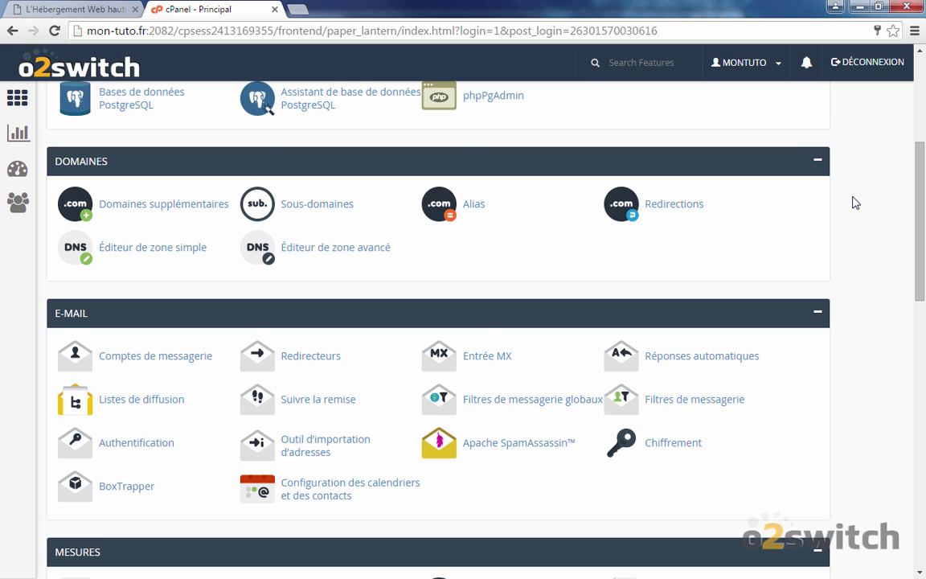
scroll(855, 203, "down", 4)
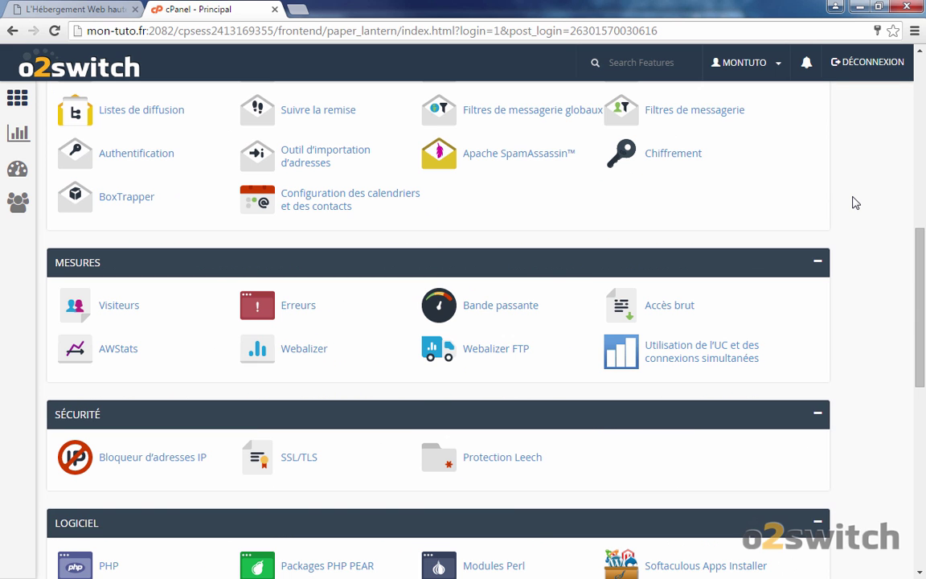
scroll(855, 202, "down", 2)
scroll(855, 203, "up", 10)
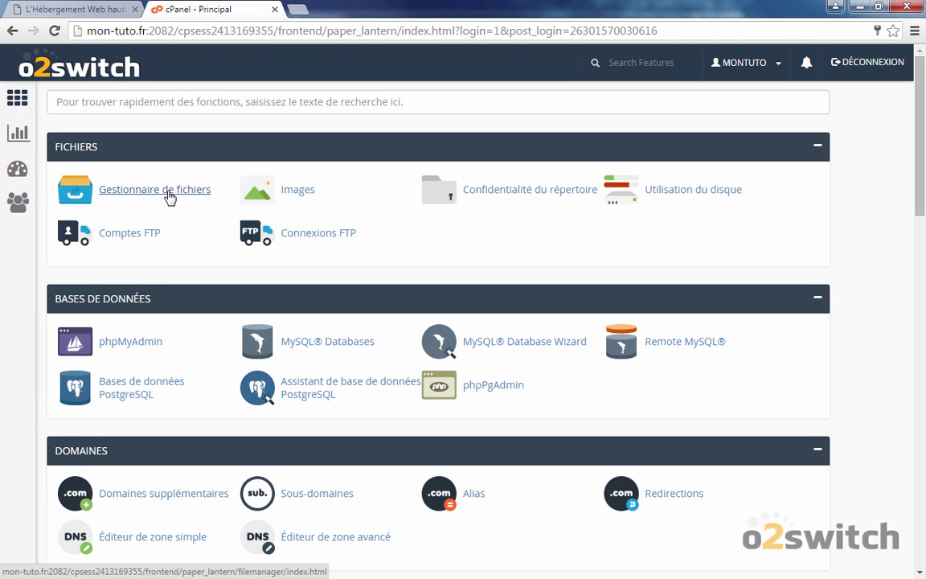
left_click(168, 196)
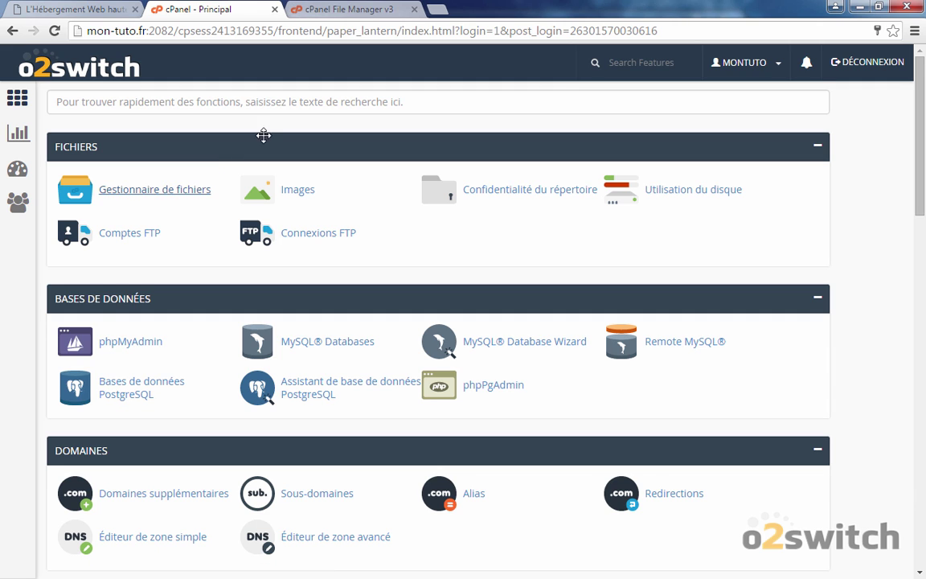
left_click(346, 10)
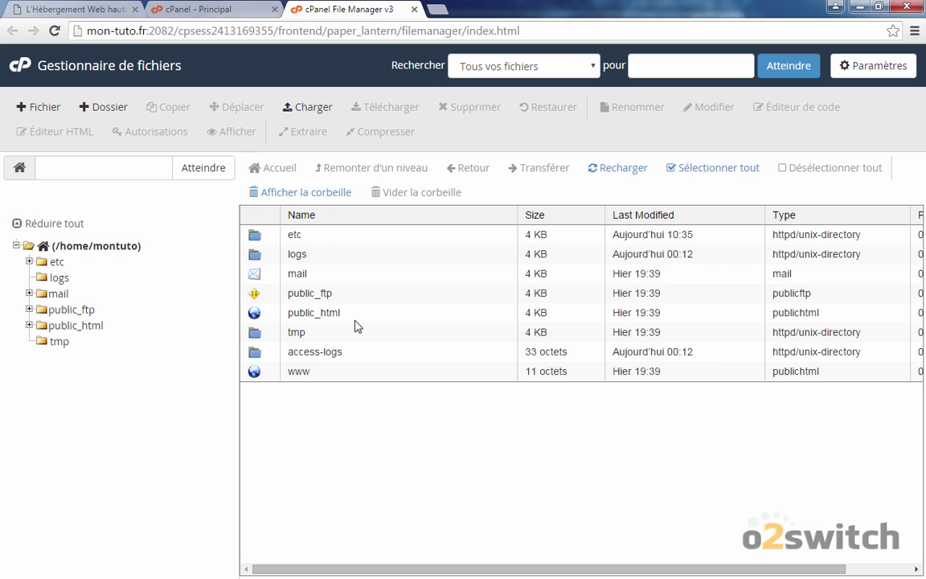
left_click(250, 313)
double_click(250, 313)
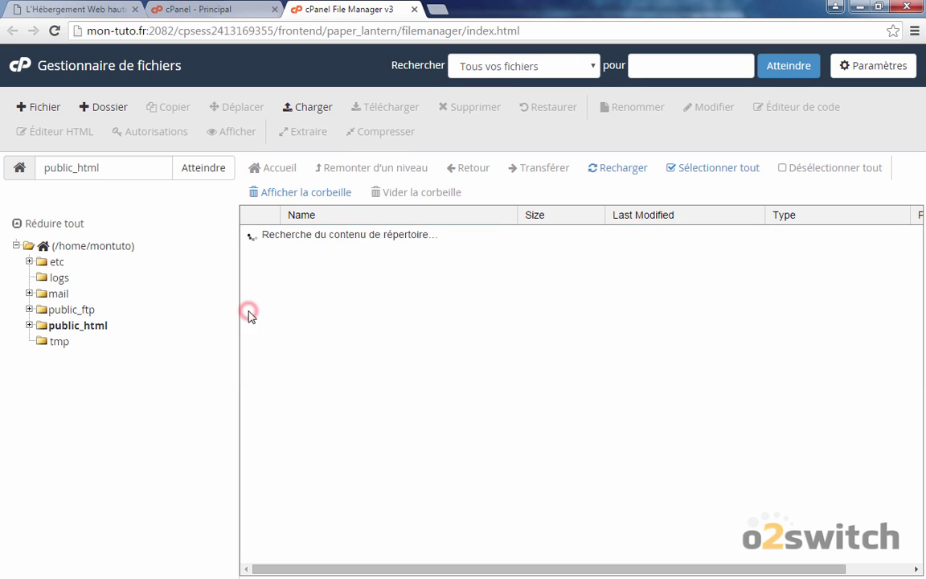
Open MySQL Databases and phpMyAdmin in separate browser tabs and look over both pages.
left_click(233, 10)
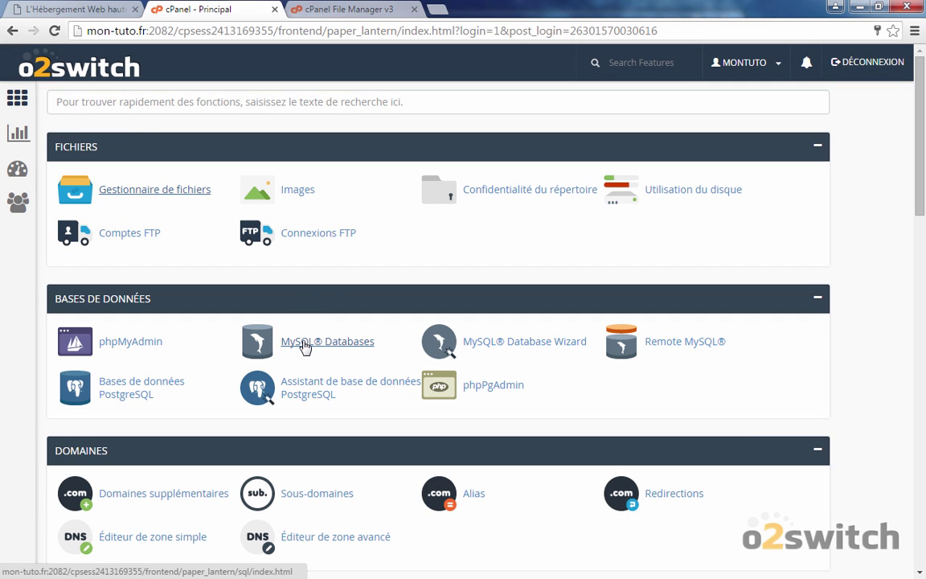
middle_click(304, 344)
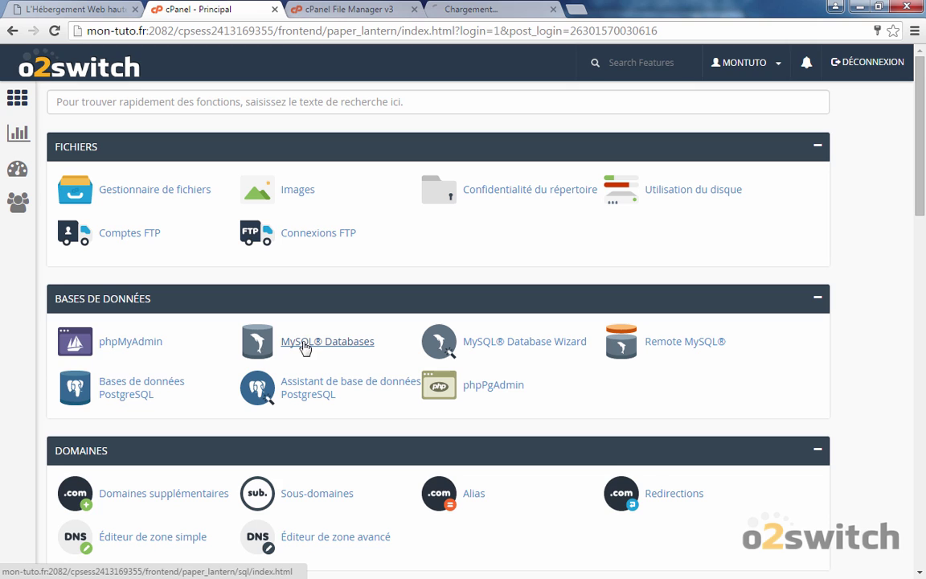
middle_click(149, 350)
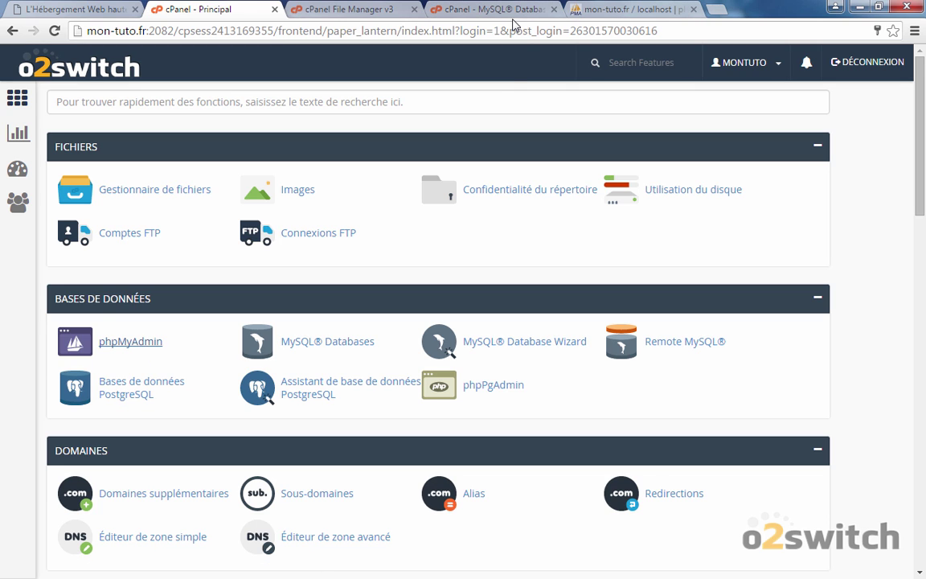
left_click(464, 10)
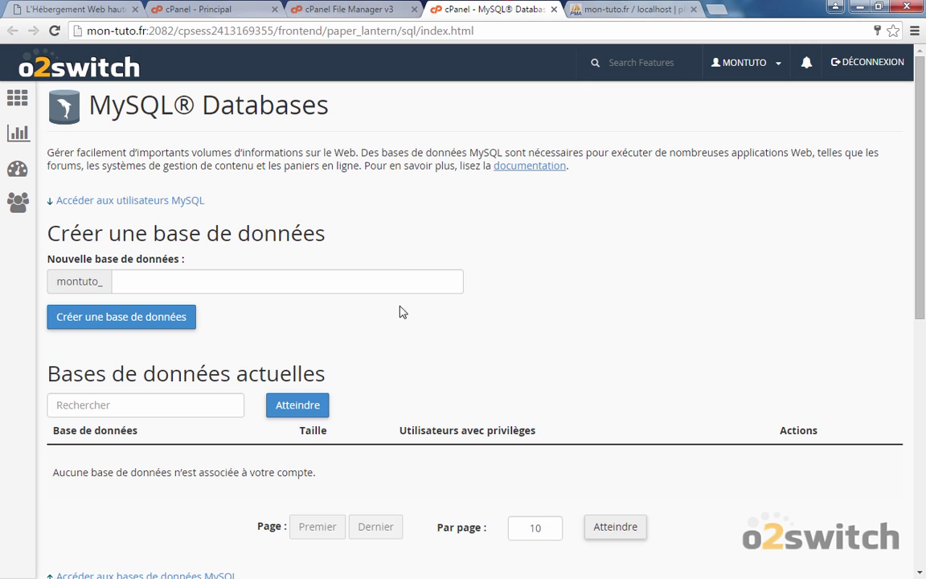
scroll(402, 312, "down", 10)
scroll(496, 297, "up", 9)
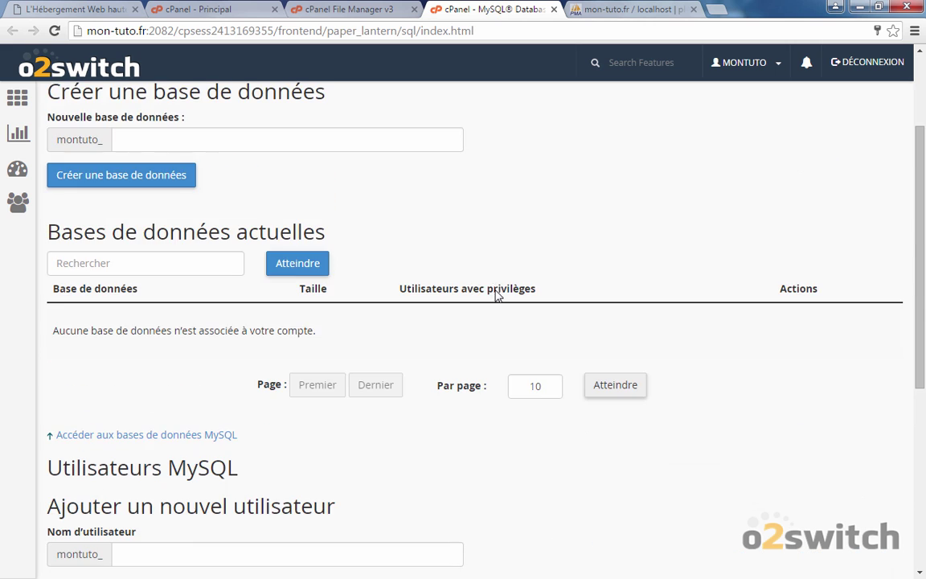
scroll(506, 283, "up", 2)
left_click(619, 10)
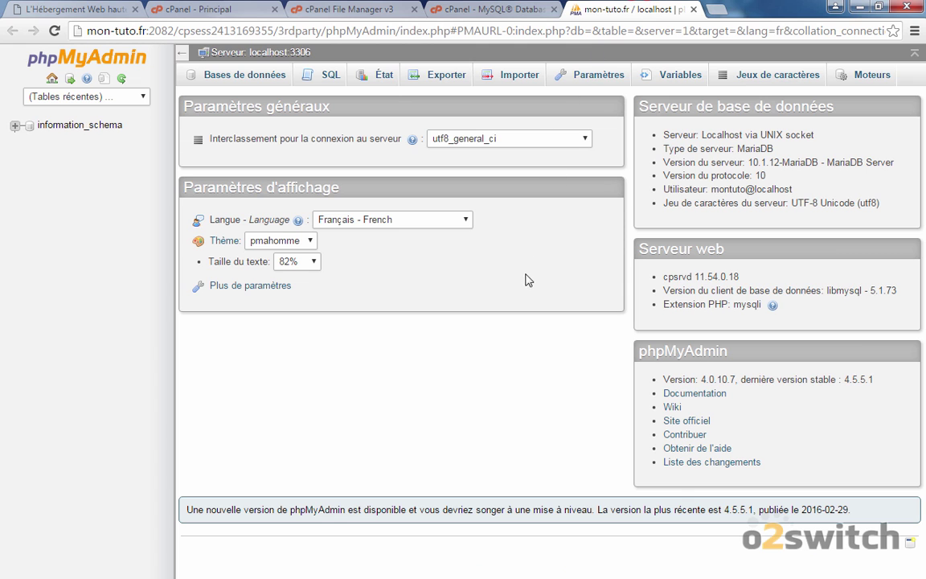
Return to the cPanel main page and review the domain, e-mail, statistics and security tools.
left_click(221, 10)
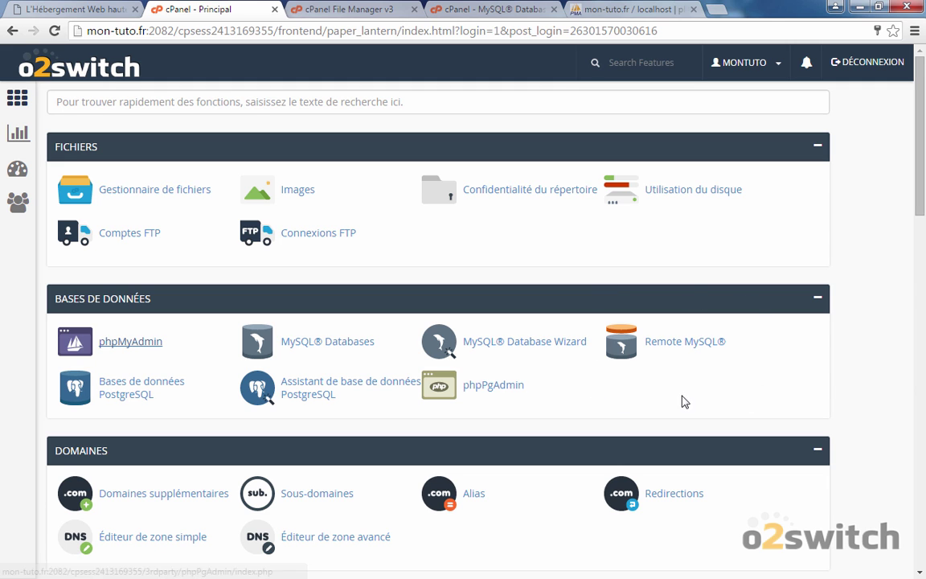
scroll(746, 362, "down", 2)
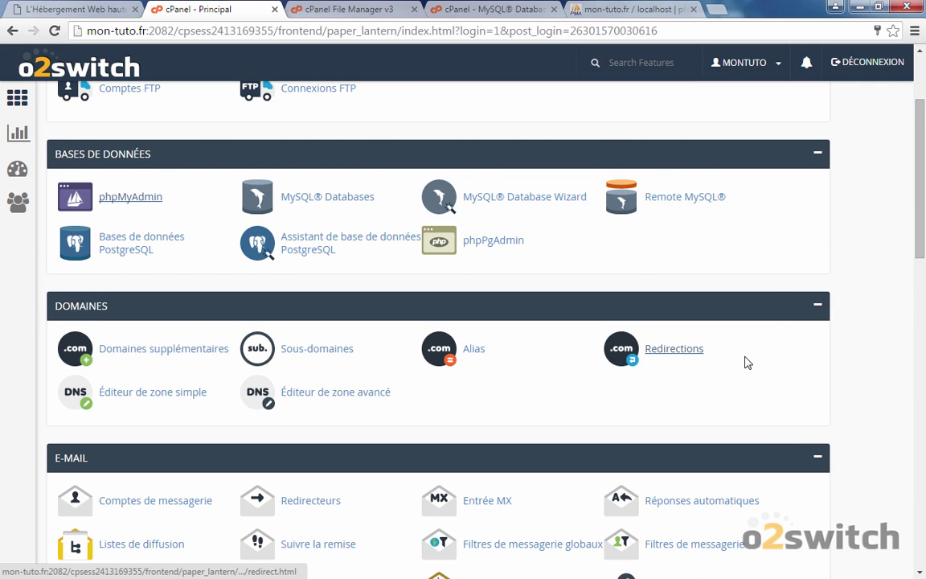
scroll(746, 361, "down", 1)
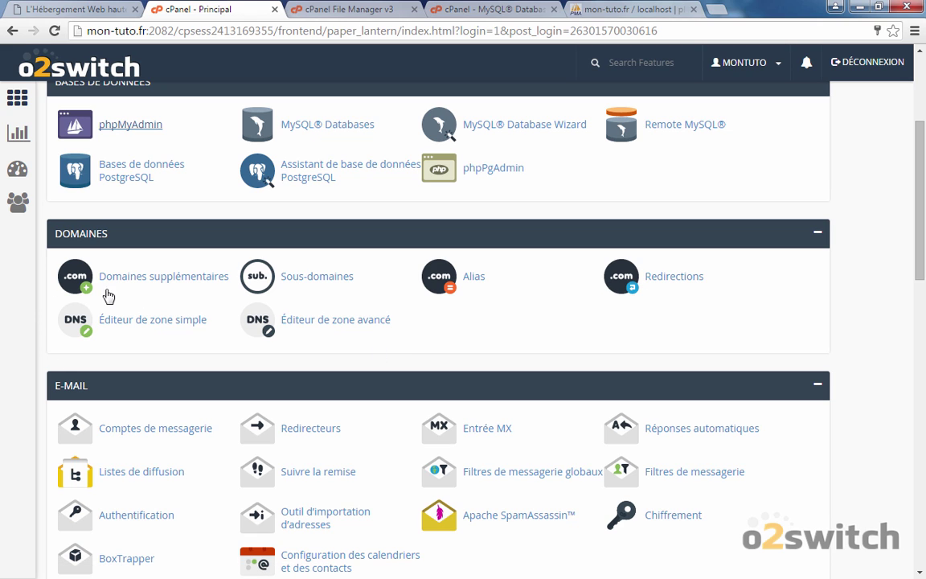
scroll(696, 262, "down", 2)
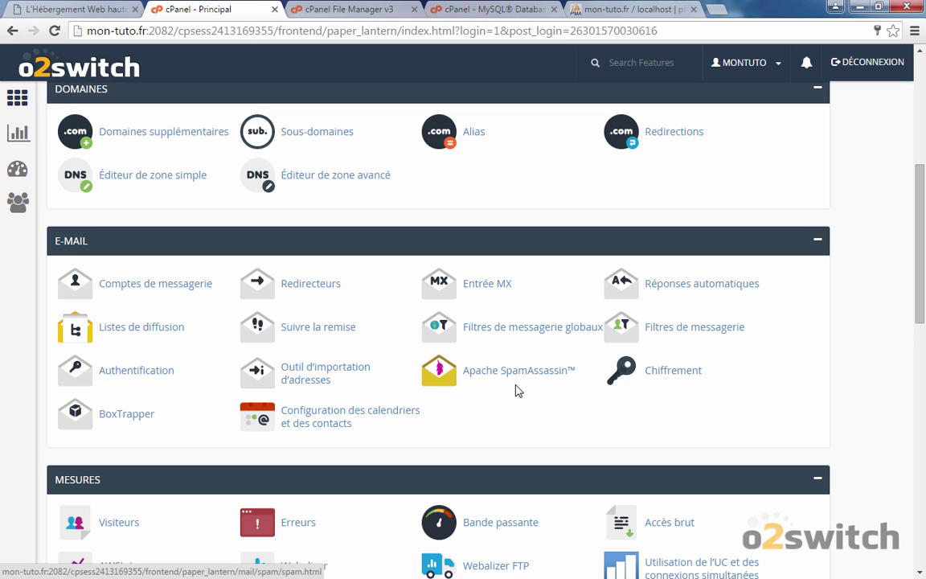
scroll(500, 390, "down", 2)
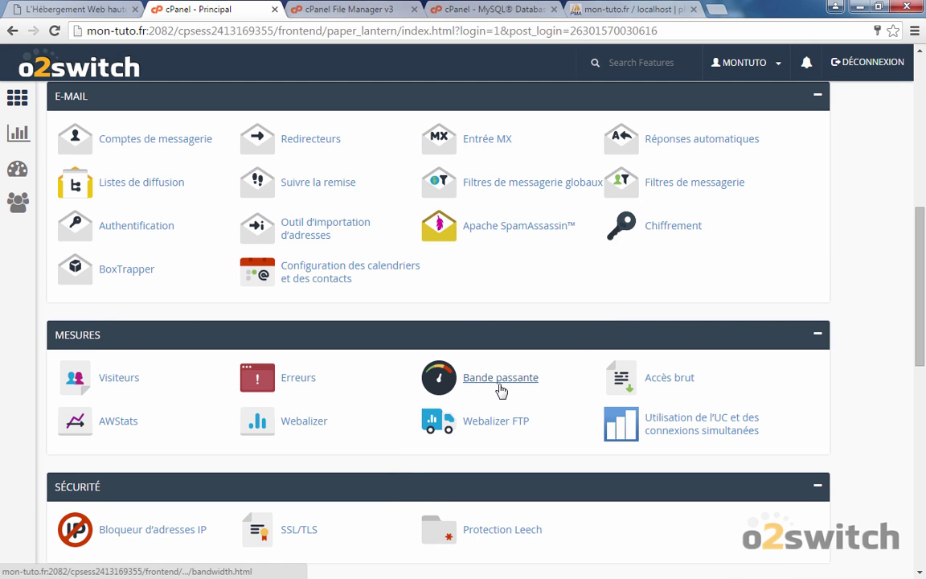
scroll(500, 390, "down", 1)
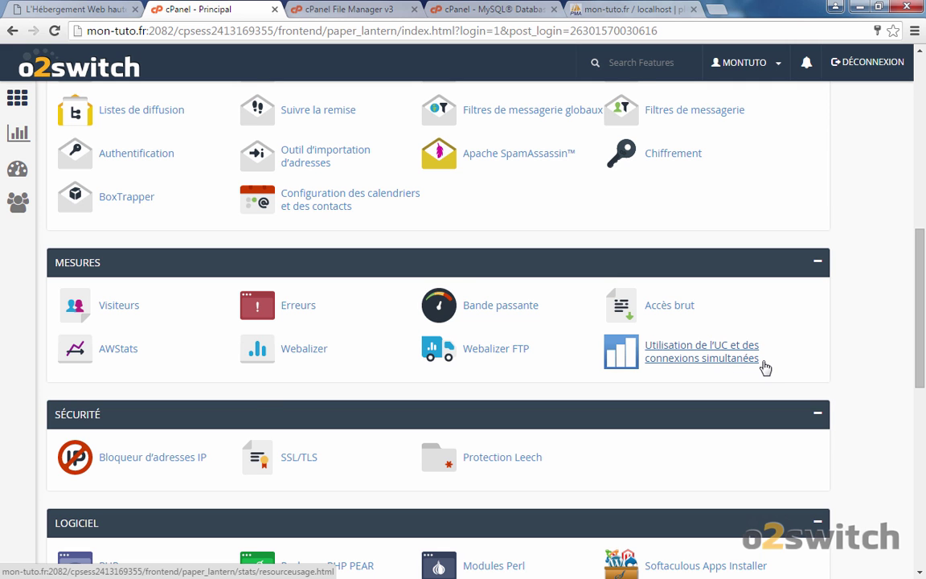
scroll(575, 370, "down", 2)
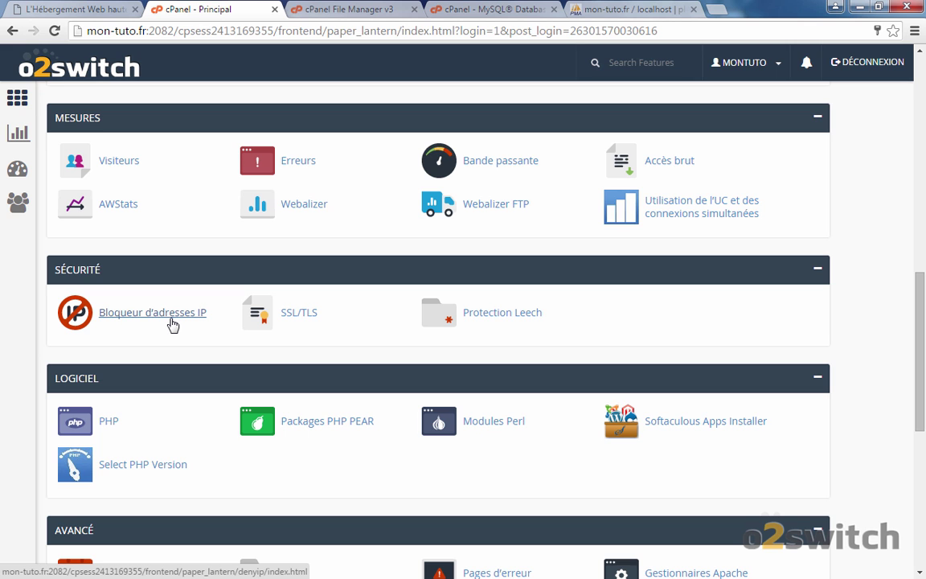
Open the Softaculous Apps Installer from the software section in a separate browser tab.
scroll(172, 324, "down", 3)
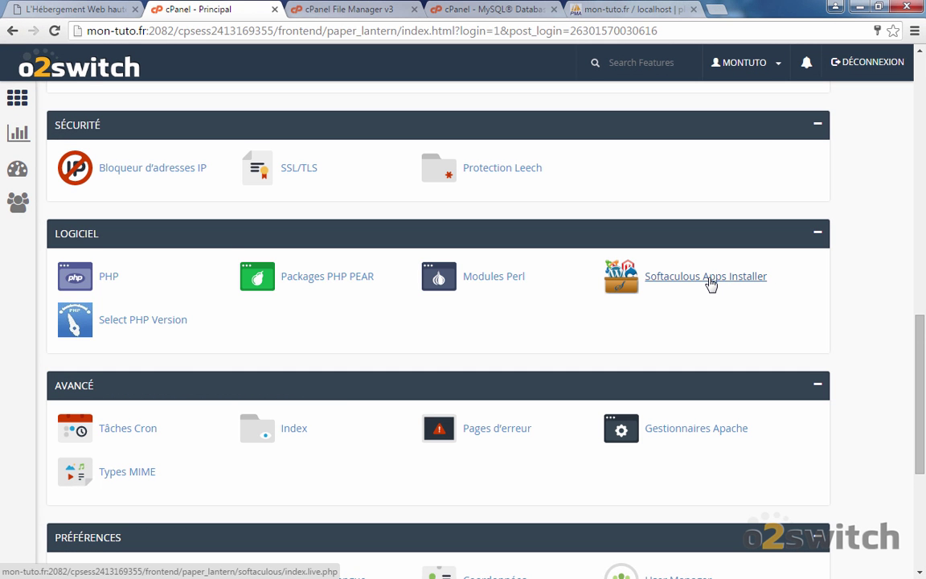
middle_click(709, 285)
scroll(705, 276, "down", 1)
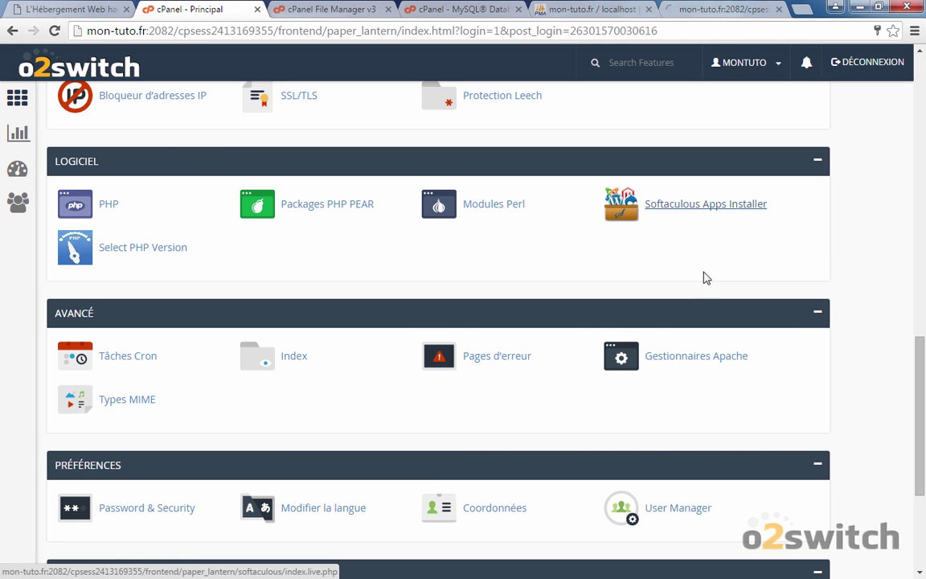
left_click(715, 13)
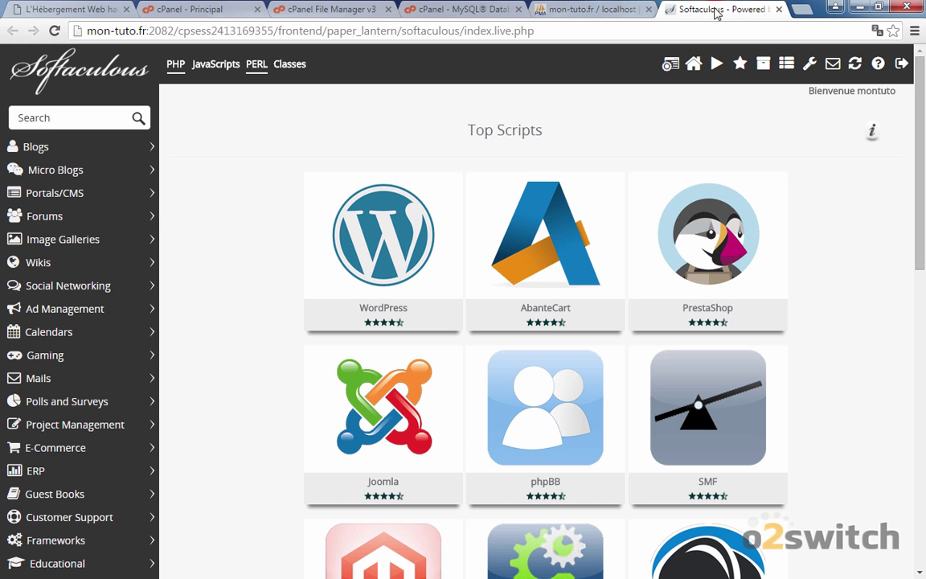
Open the WordPress installation form in Softaculous and examine its domain, folder and site settings.
mouse_move(438, 351)
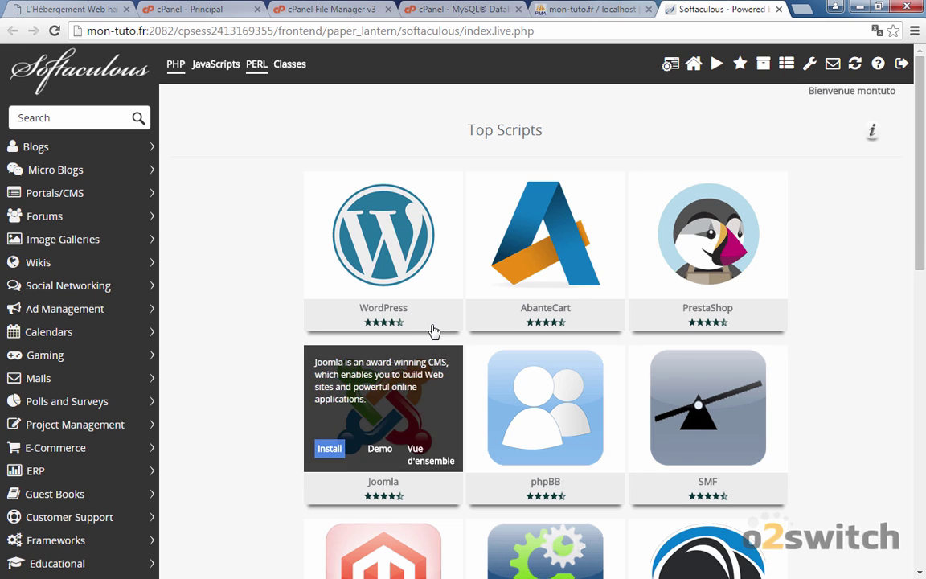
left_click(353, 205)
left_click(263, 211)
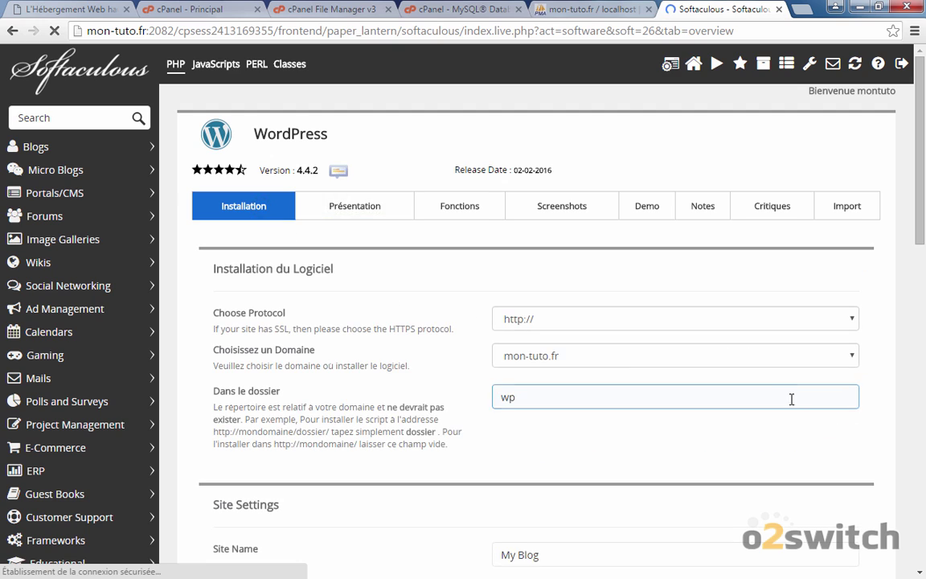
scroll(672, 438, "down", 4)
scroll(672, 438, "up", 3)
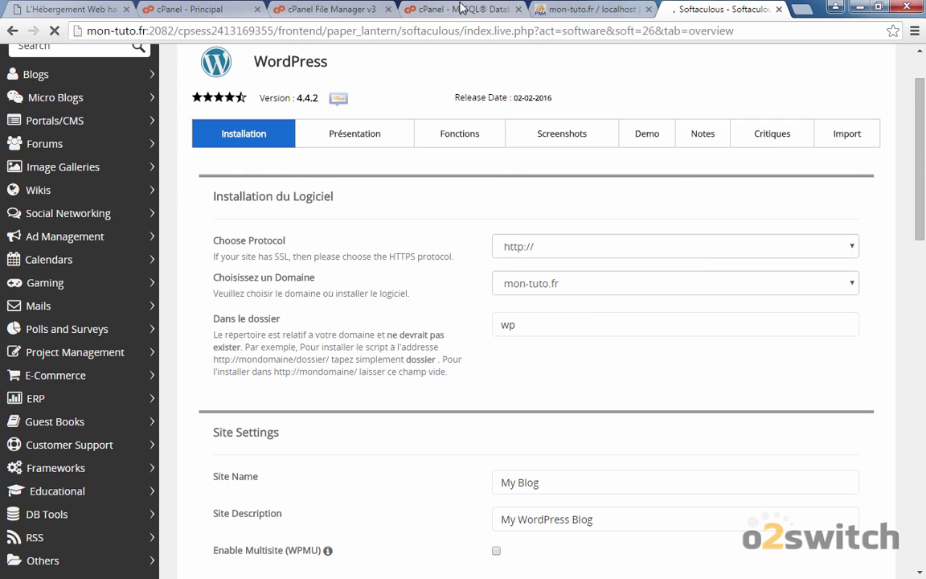
Return to the cPanel main page, open Select PHP Version and display the extensions for PHP 5.5.
left_click(225, 8)
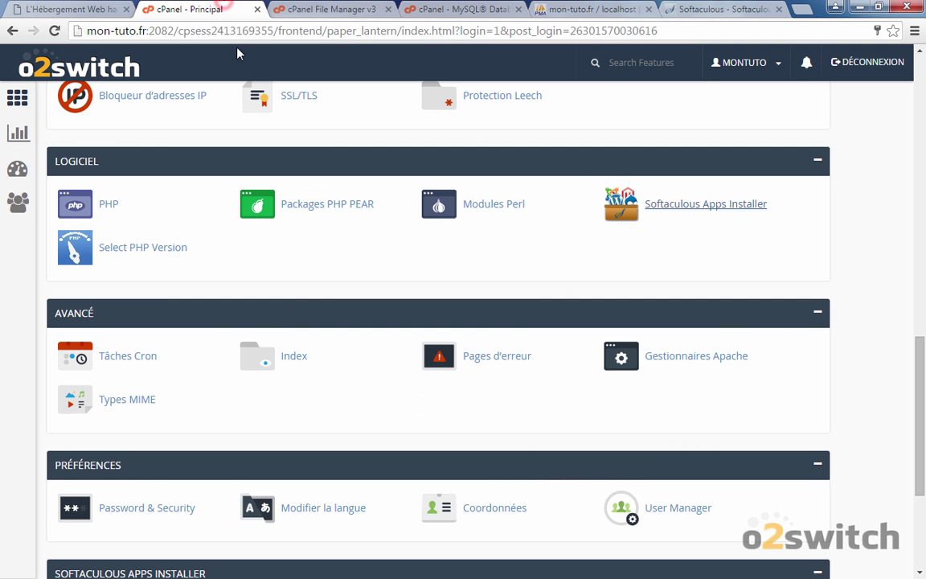
left_click(151, 254)
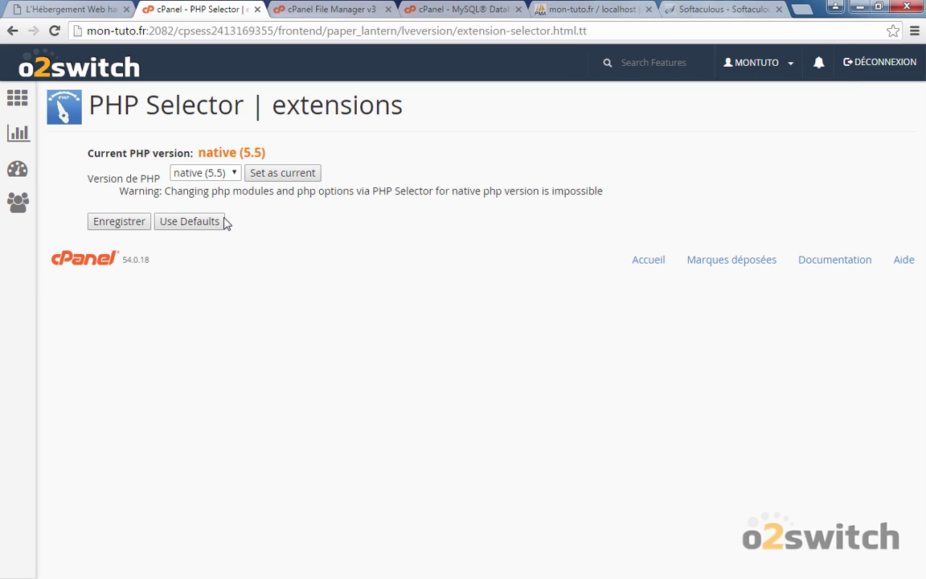
left_click(211, 173)
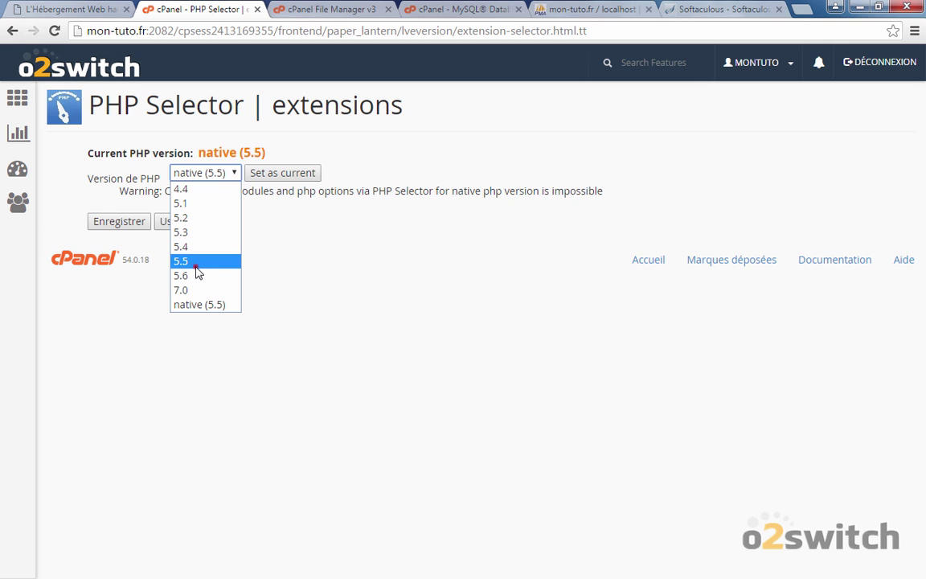
left_click(196, 262)
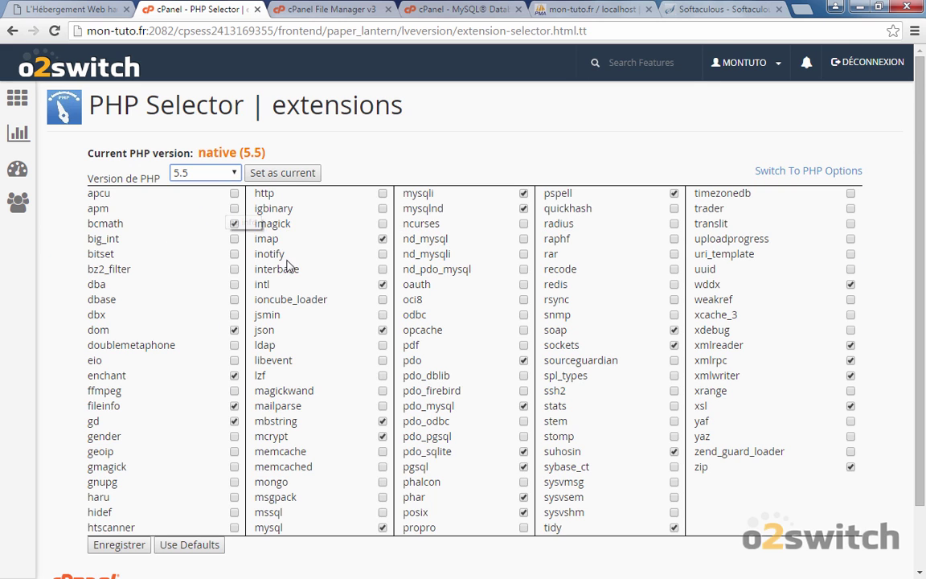
Switch the PHP Selector to the PHP options and set version 5.5 as the current PHP version.
left_click(803, 171)
left_click(205, 172)
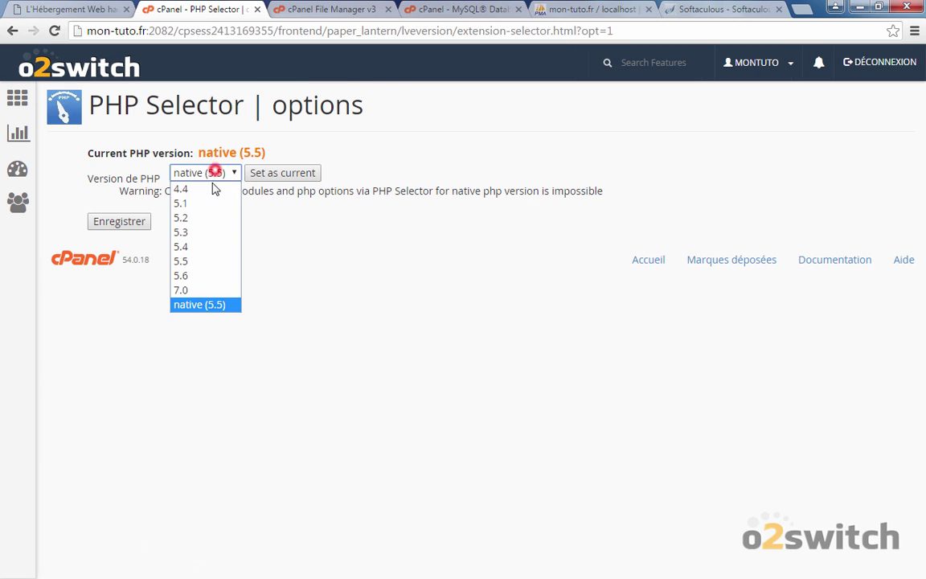
left_click(191, 243)
left_click(282, 174)
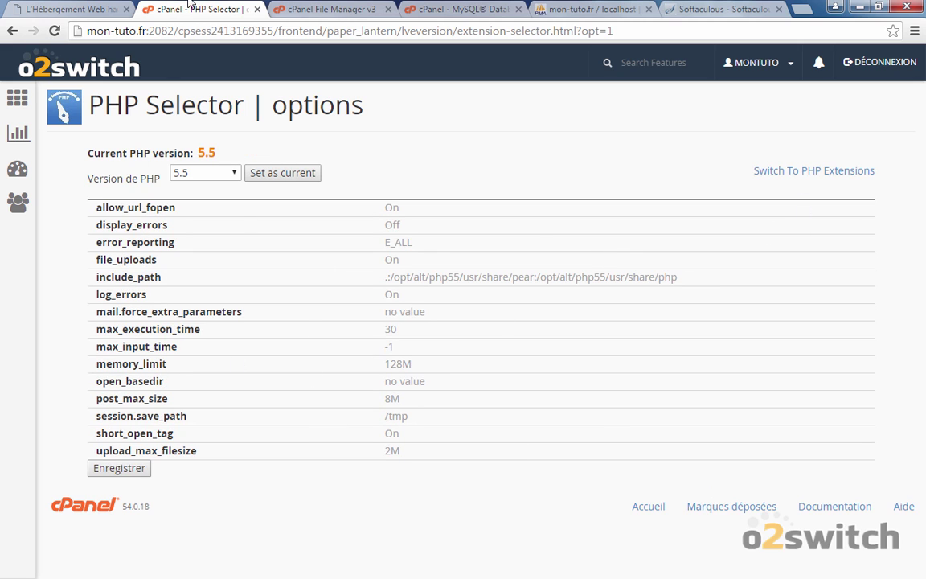
Go back to the cPanel home page, open the cron jobs page in a separate tab and examine its form.
left_click(74, 61)
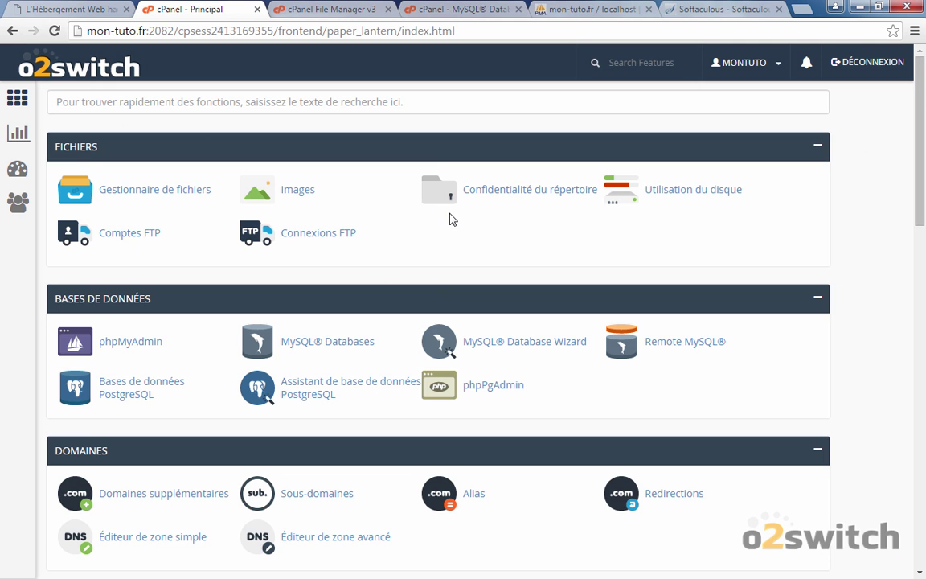
scroll(451, 217, "down", 10)
scroll(448, 230, "down", 3)
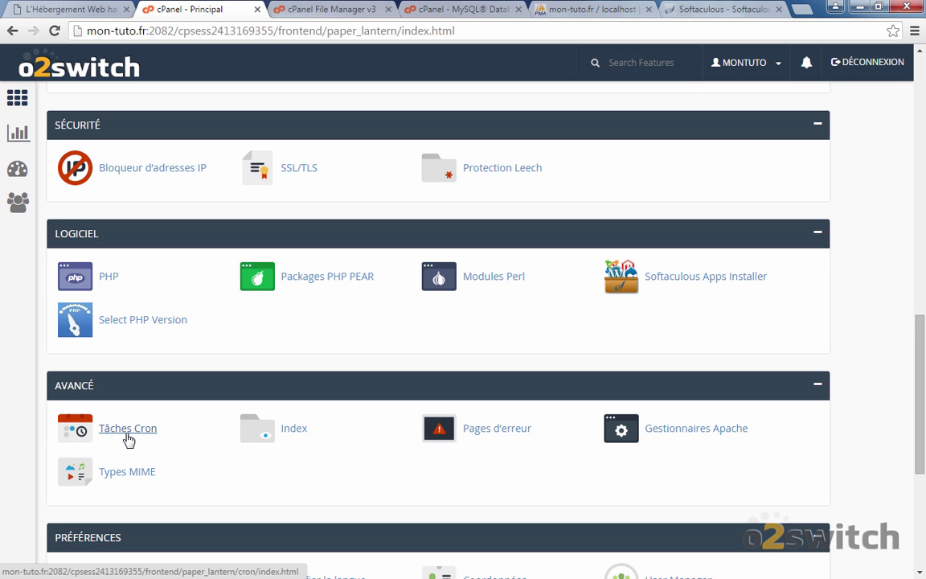
middle_click(128, 434)
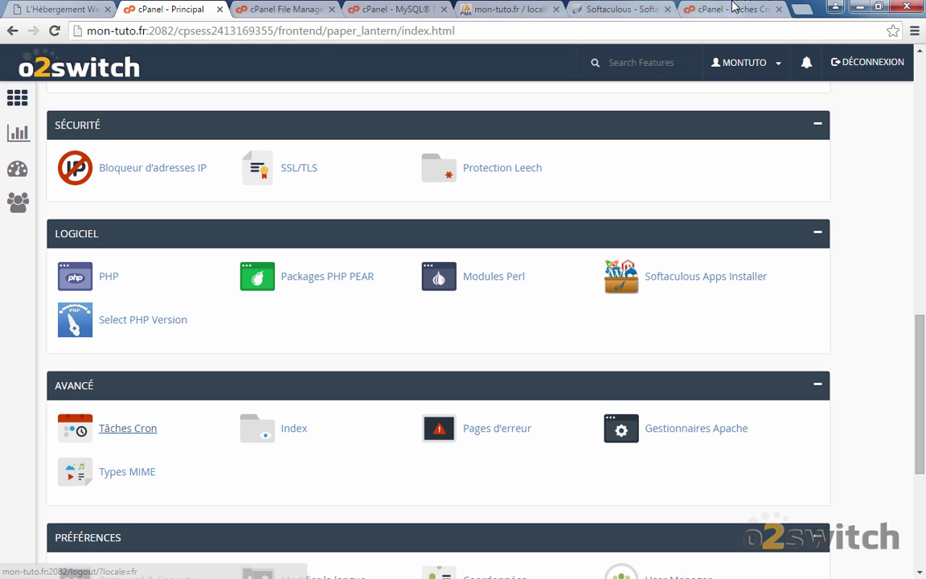
left_click(729, 8)
scroll(576, 302, "down", 5)
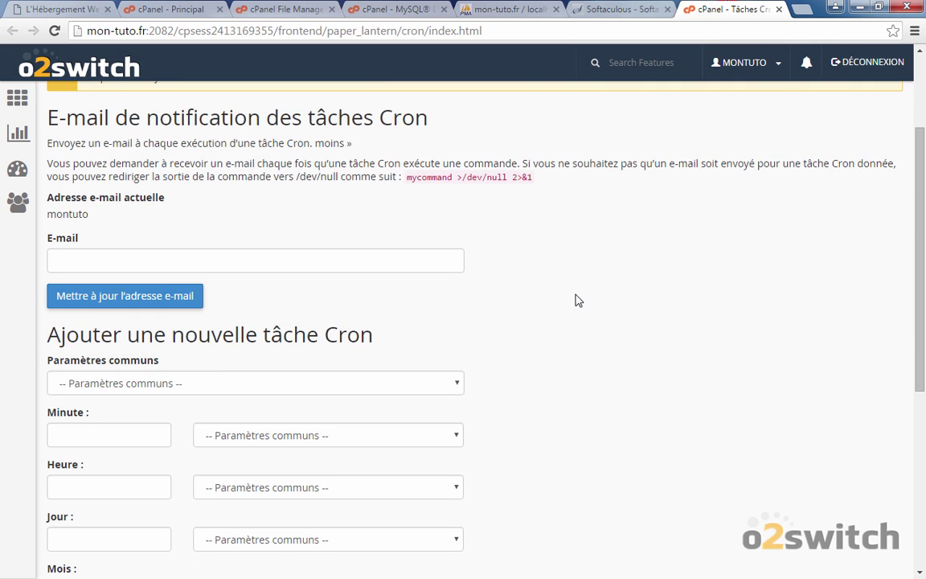
scroll(580, 298, "down", 2)
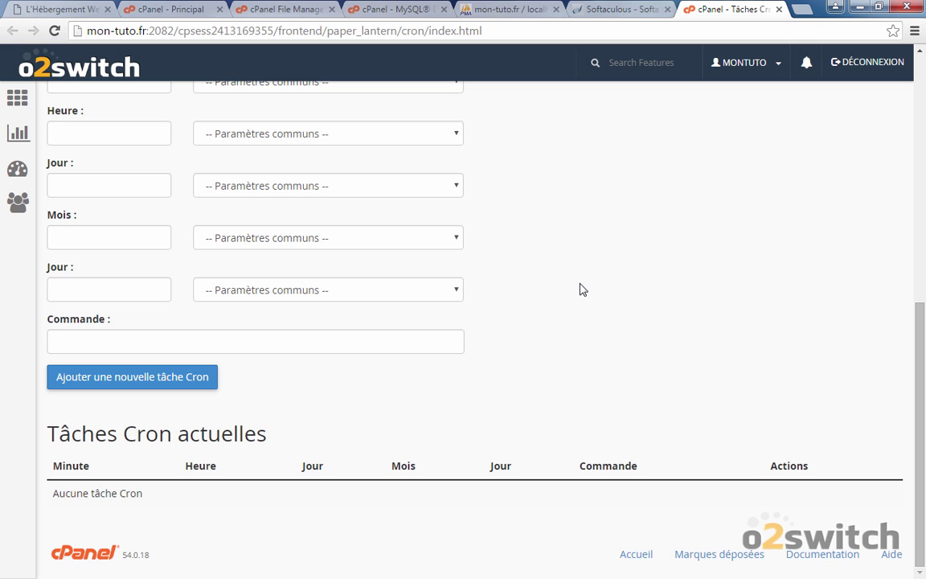
Return to the cPanel main page and look over the advanced, preferences and Softaculous sections.
left_click(165, 10)
scroll(430, 399, "down", 4)
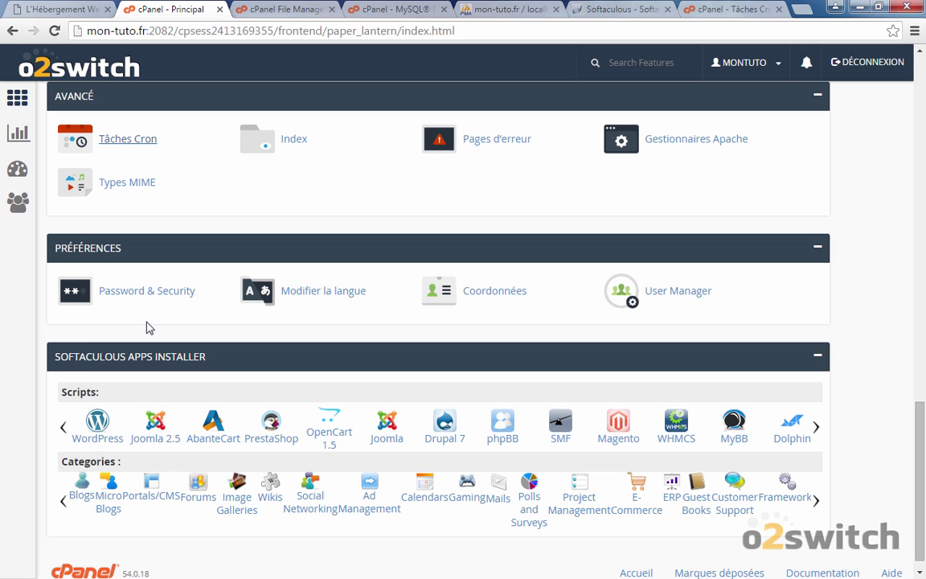
scroll(860, 525, "up", 15)
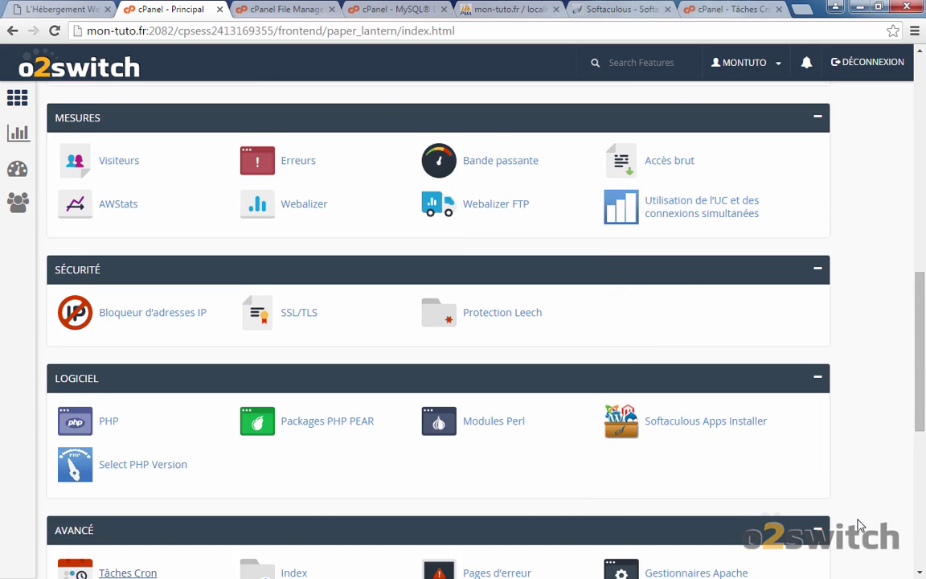
scroll(860, 525, "up", 3)
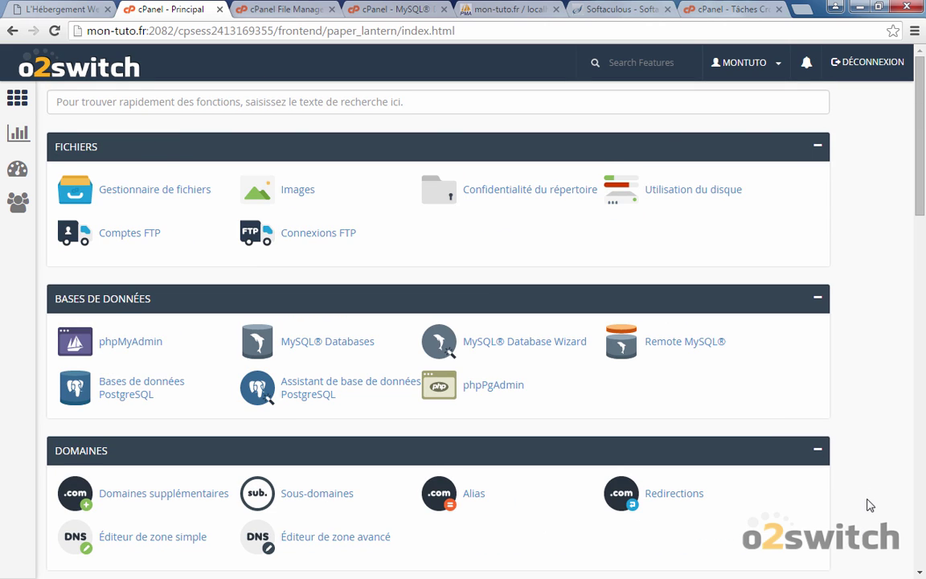